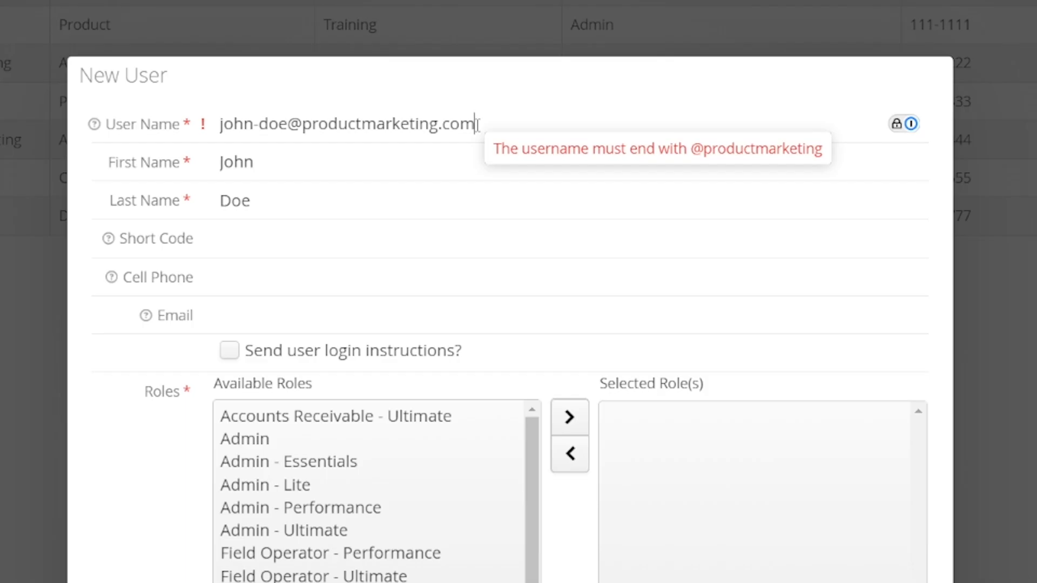
pyautogui.press('BackSpace')
pyautogui.press('BackSpace')
pyautogui.press('BackSpace')
pyautogui.press('BackSpace')
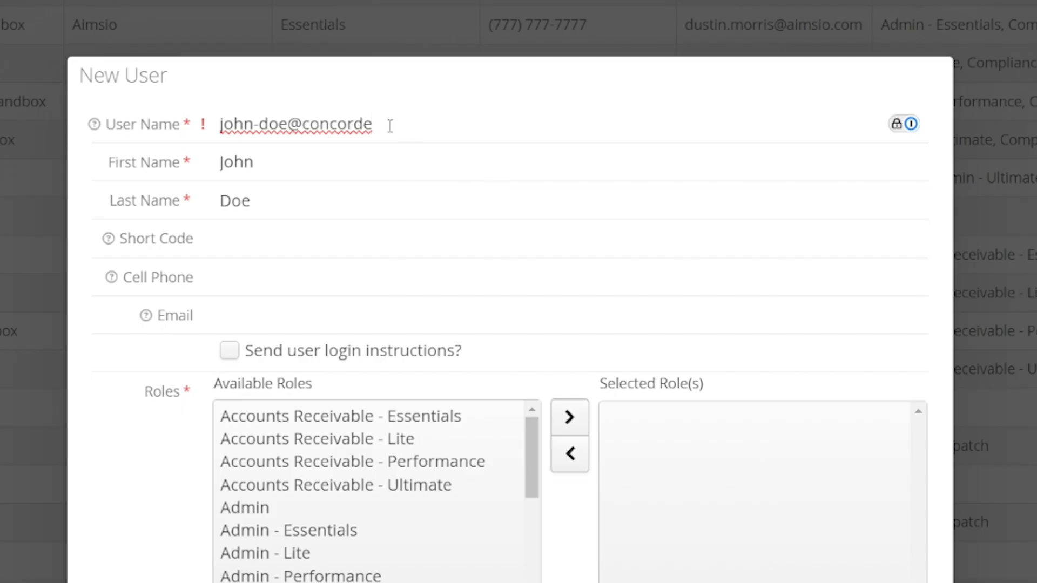
pyautogui.moveTo(390, 126)
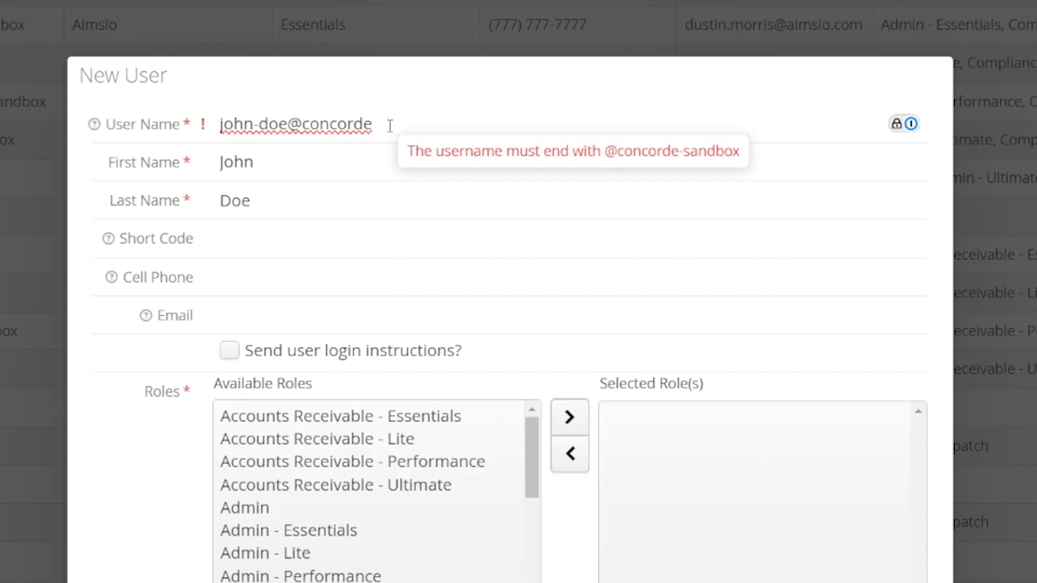
pyautogui.write('-sandbox')
pyautogui.click(421, 80)
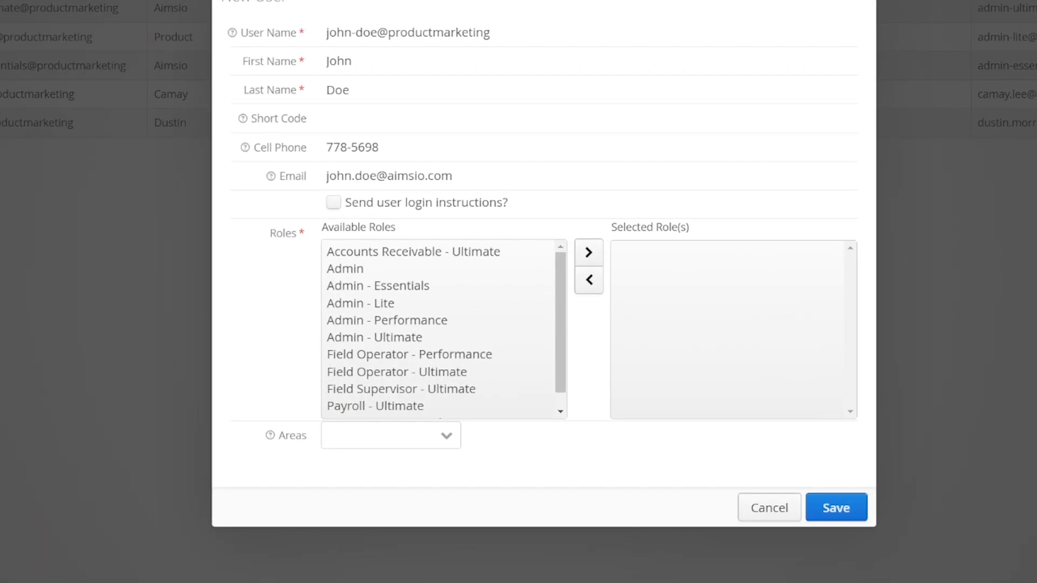
# Give the user Accounts Receivable - Ultimate and Payroll - Ultimate roles and save it
pyautogui.click(490, 253)
pyautogui.click(594, 254)
pyautogui.click(456, 391)
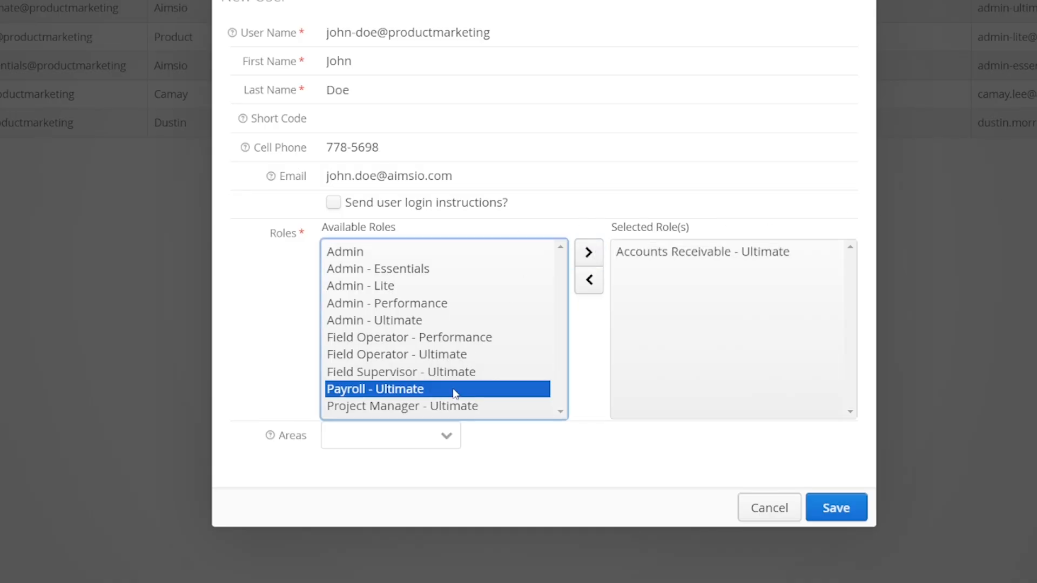
pyautogui.click(587, 258)
pyautogui.click(590, 233)
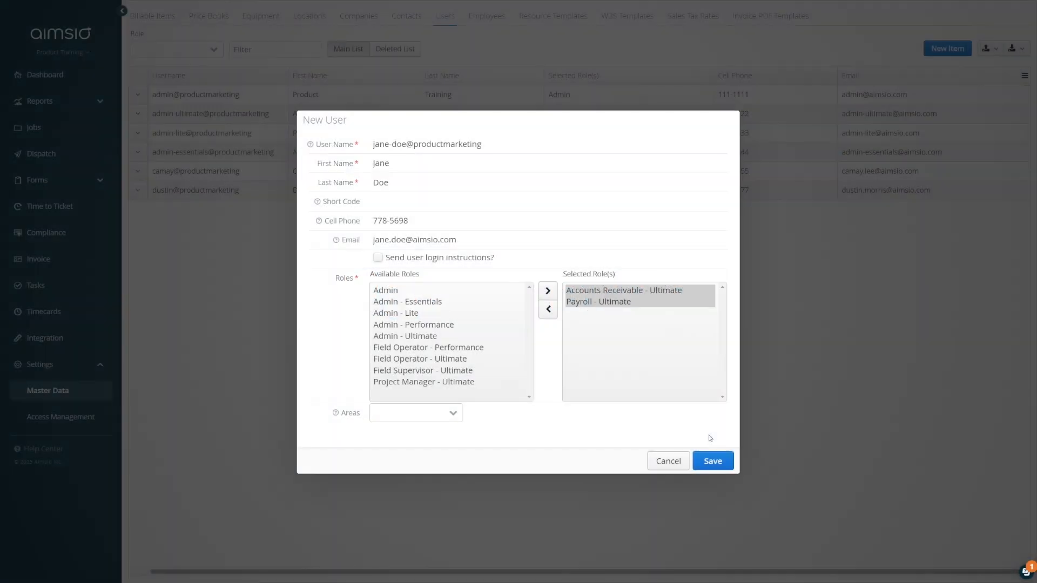
pyautogui.click(711, 461)
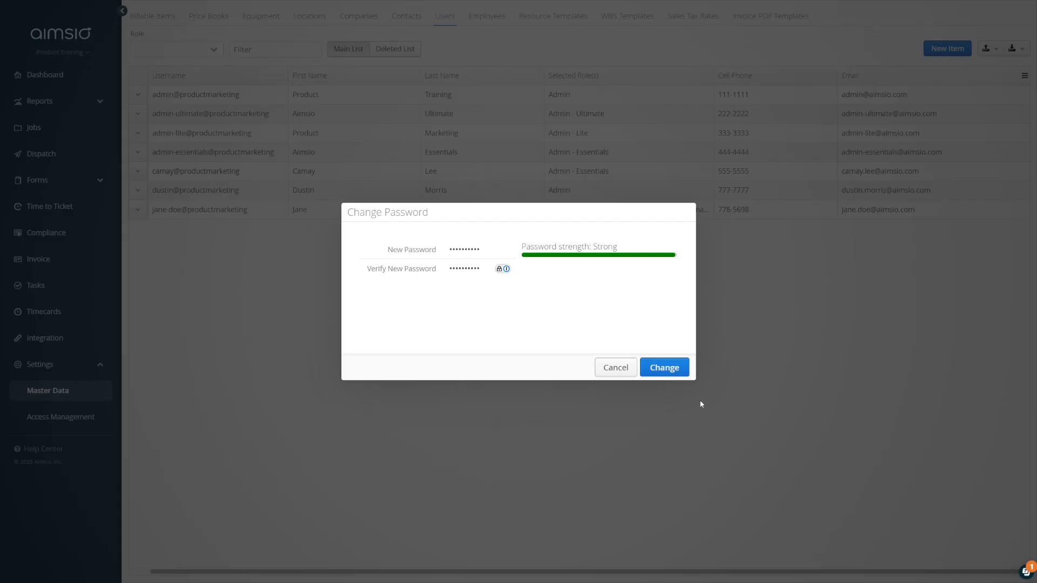
# Confirm the new user's password, then review Change Password in the account menu and fifth user's row menu
pyautogui.click(662, 369)
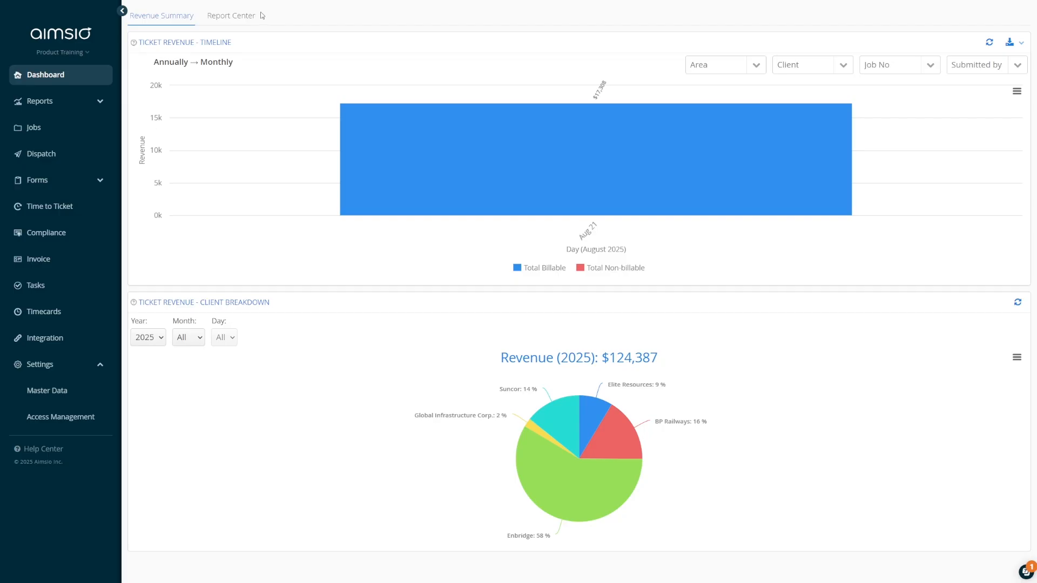
pyautogui.click(85, 56)
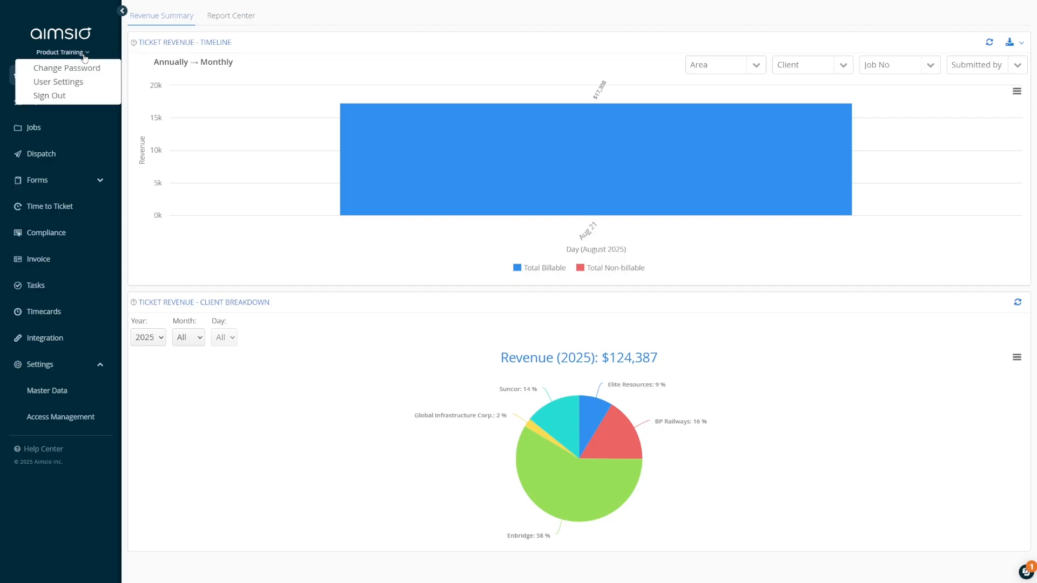
pyautogui.click(88, 68)
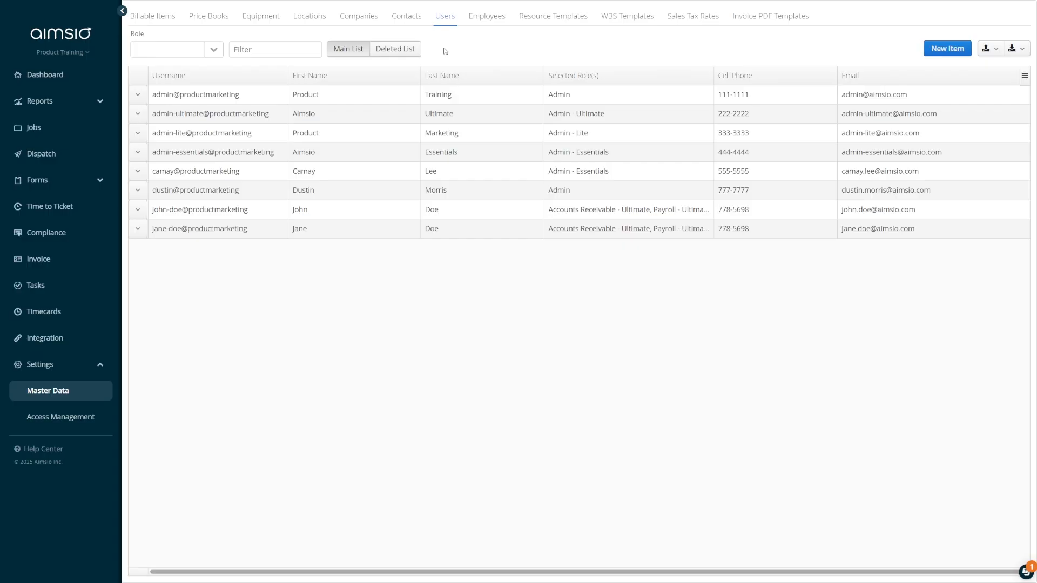
pyautogui.click(139, 172)
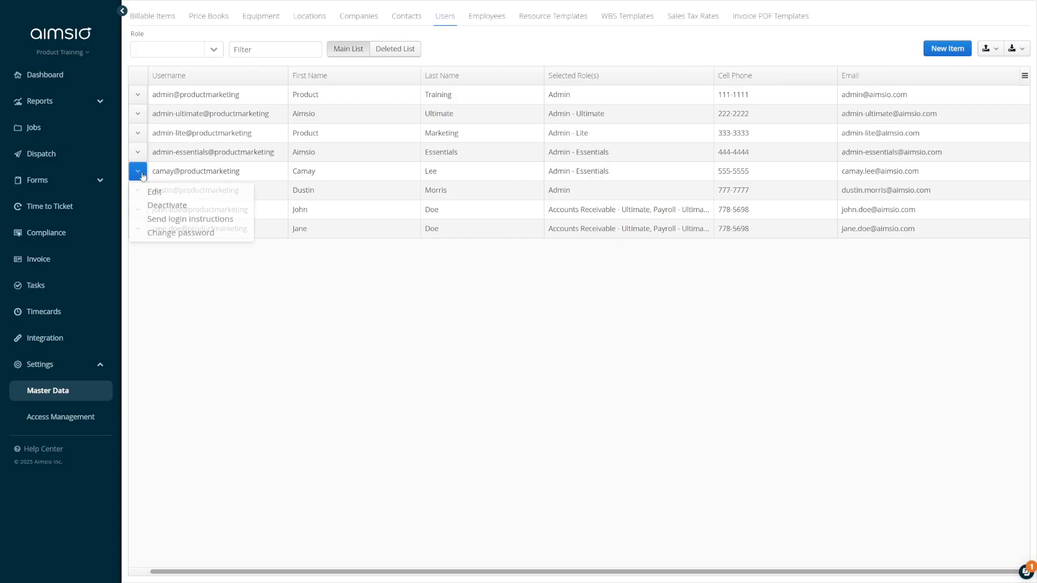
pyautogui.click(185, 234)
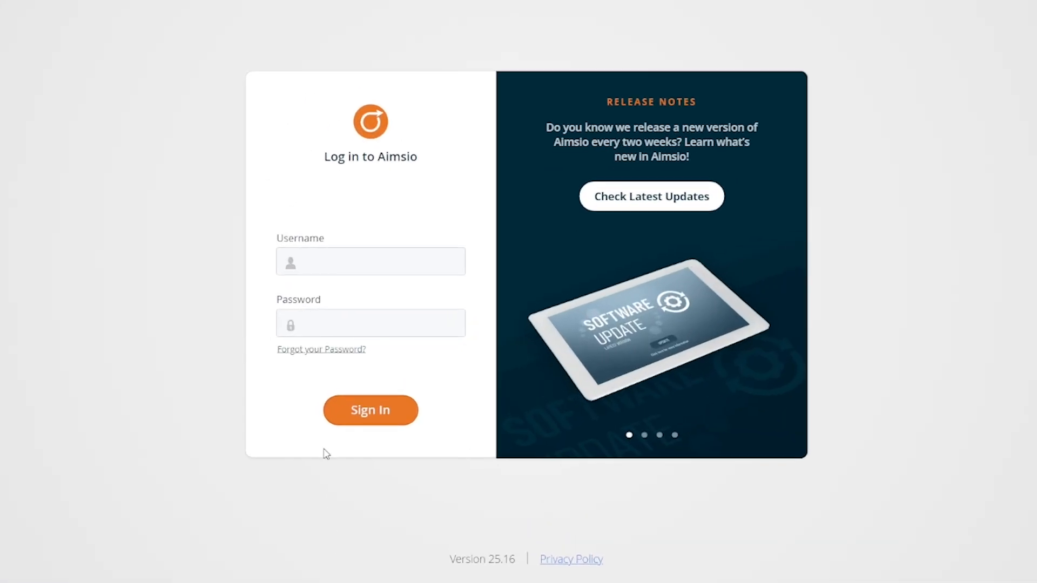
# Request a password reset e-mail via Forgot your Password for the user's email address
pyautogui.click(306, 353)
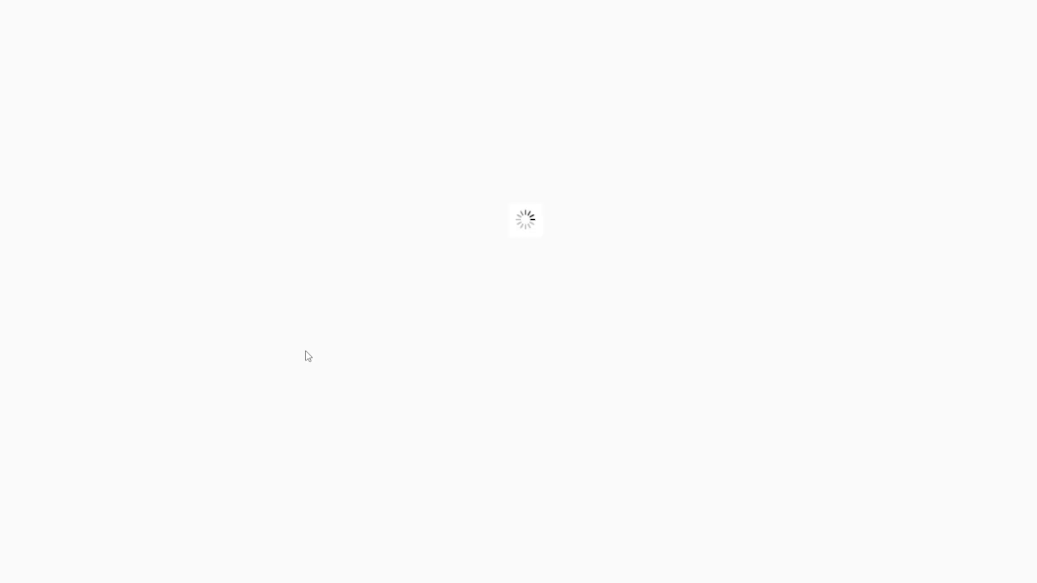
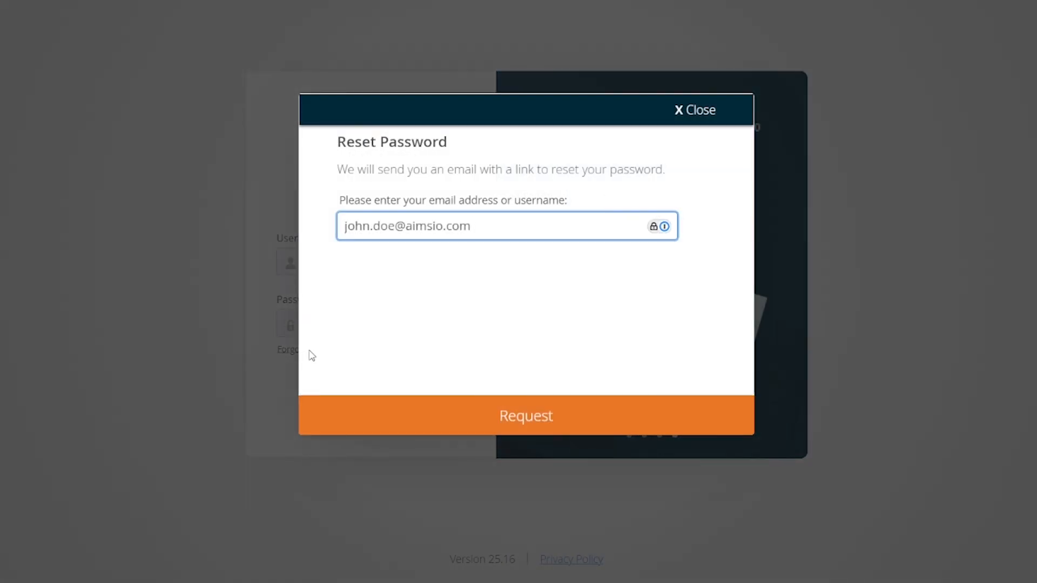
pyautogui.click(518, 418)
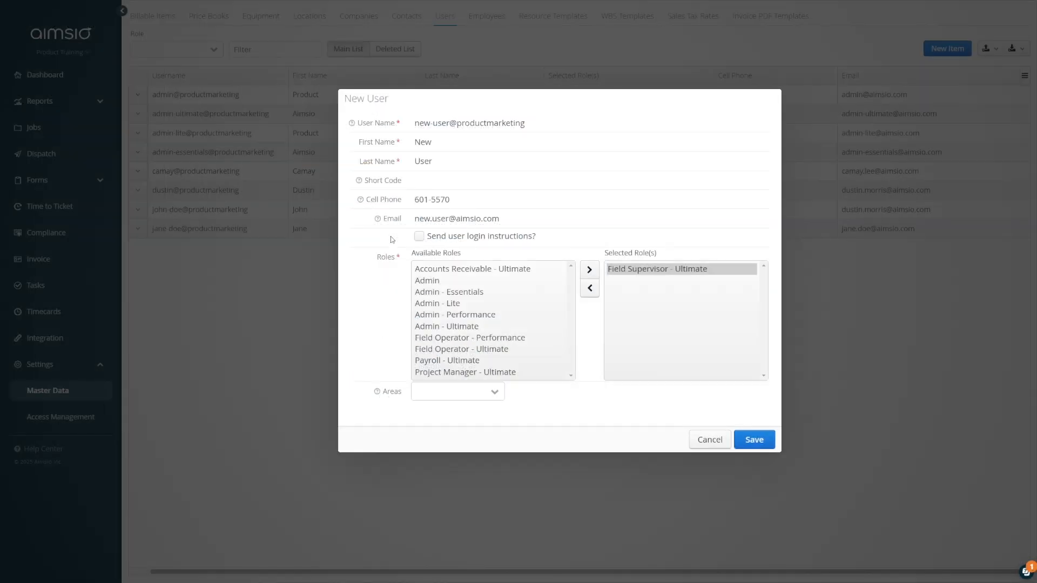
# Save the Field Supervisor - Ultimate user with login instructions, then resend them from its row menu
pyautogui.click(419, 237)
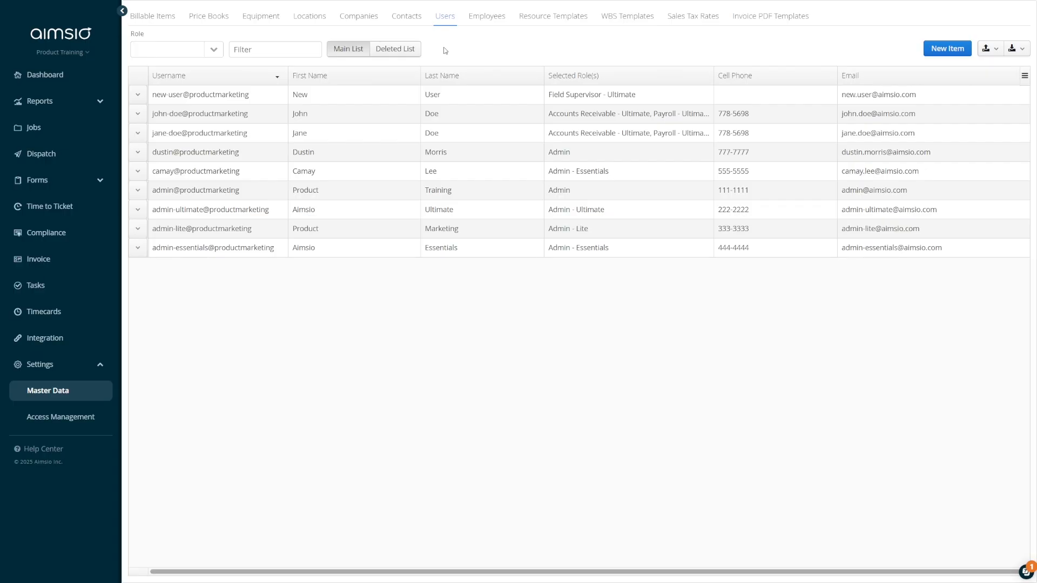
pyautogui.click(142, 99)
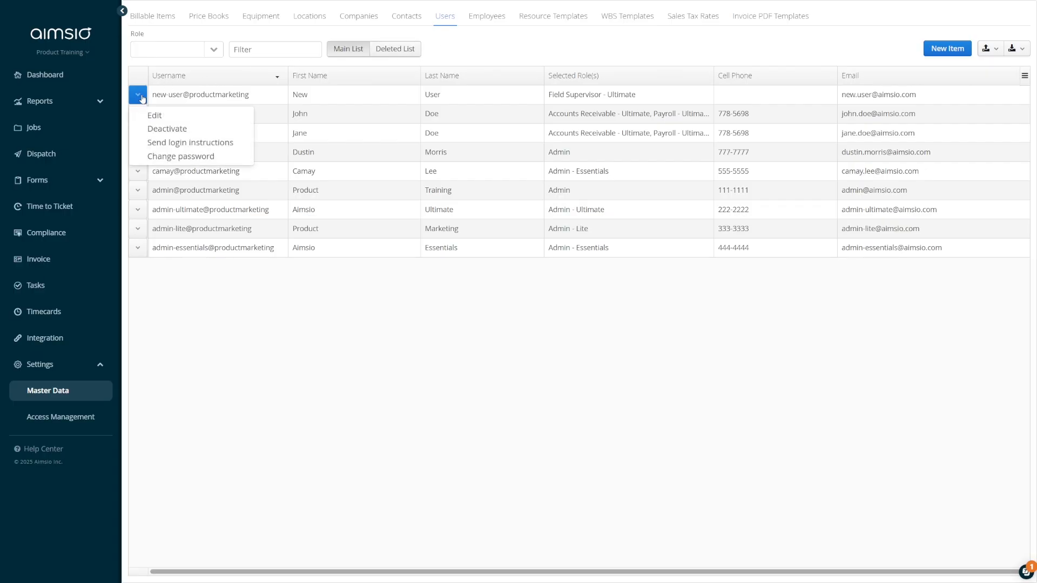
pyautogui.click(143, 143)
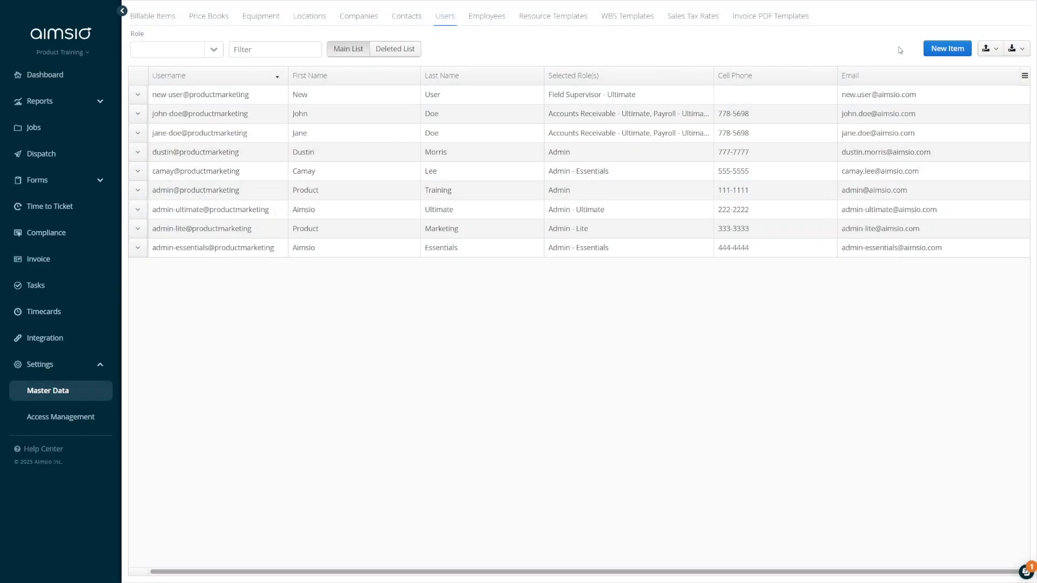
# Export the Users list as a CSV file and download it
pyautogui.click(1017, 50)
pyautogui.click(1004, 68)
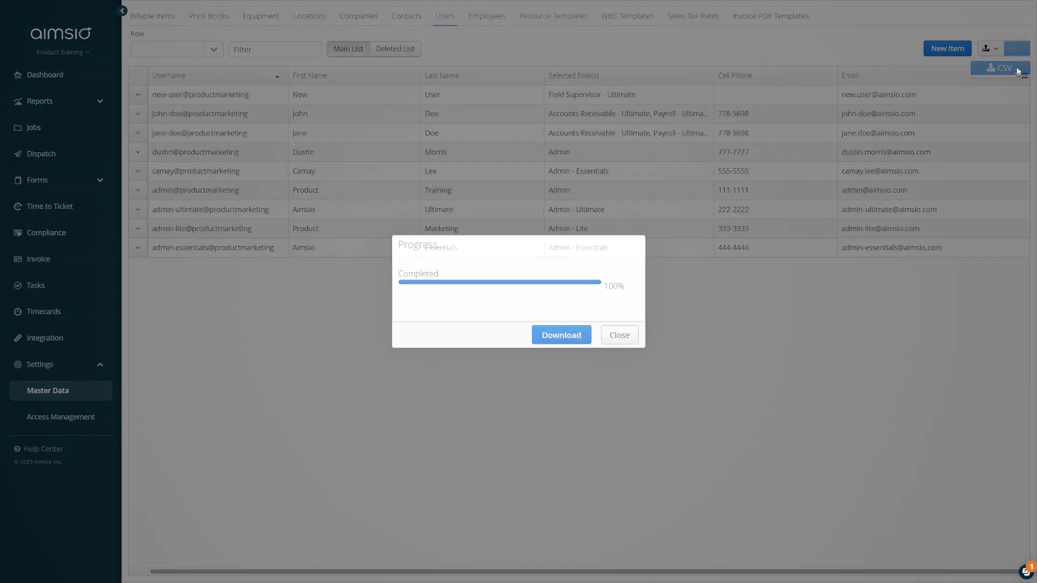
pyautogui.click(559, 335)
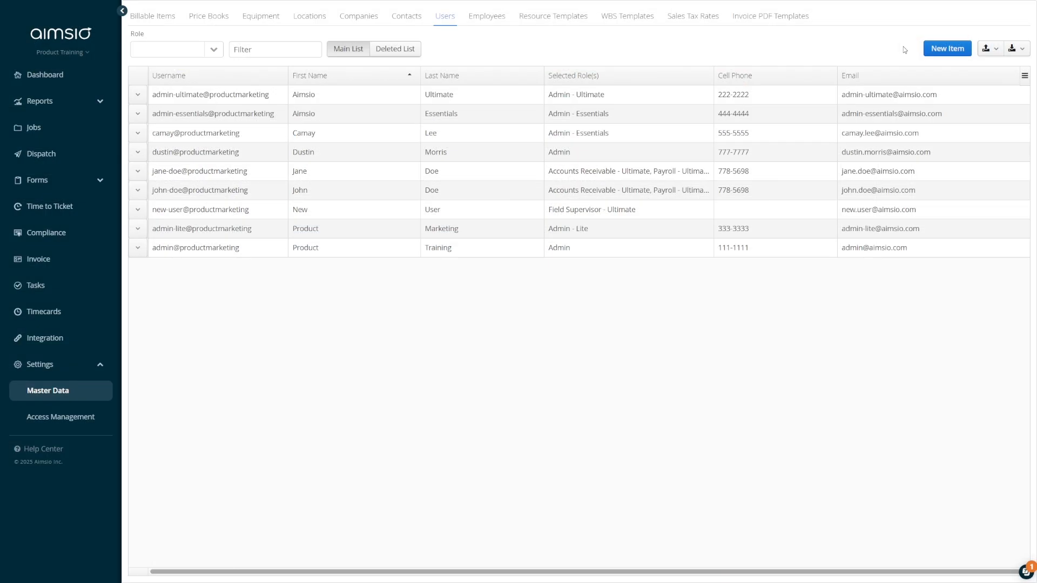
# Set up a CSV import of new users with Send login instructions ticked, then go to Employees
pyautogui.click(995, 49)
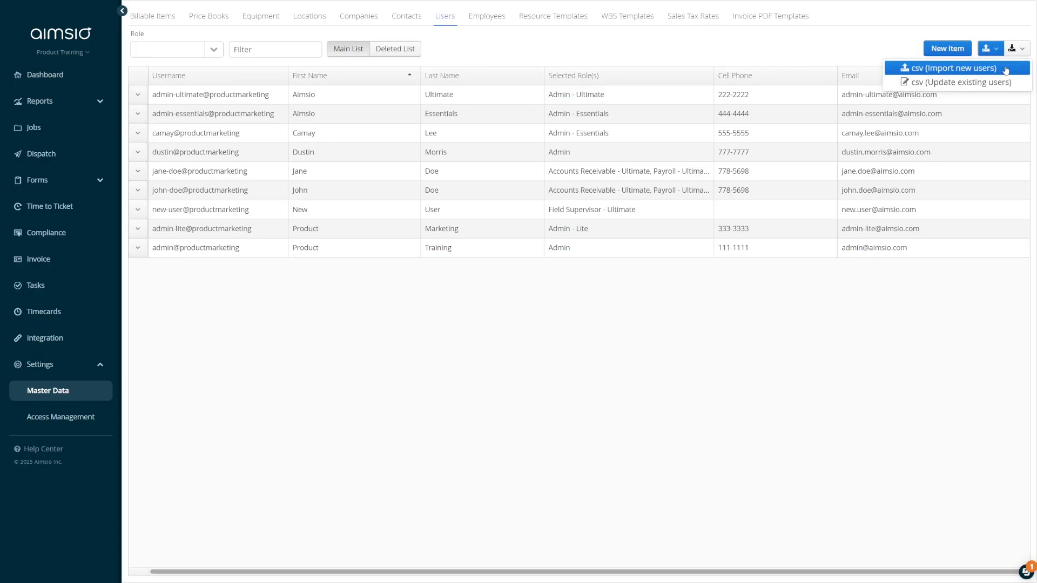
pyautogui.click(1005, 69)
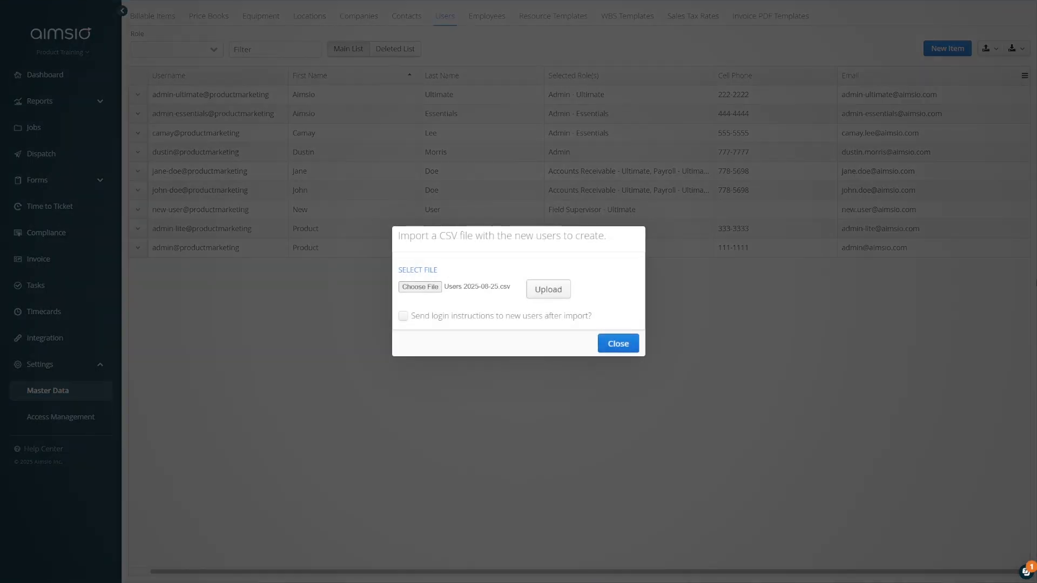
pyautogui.click(404, 318)
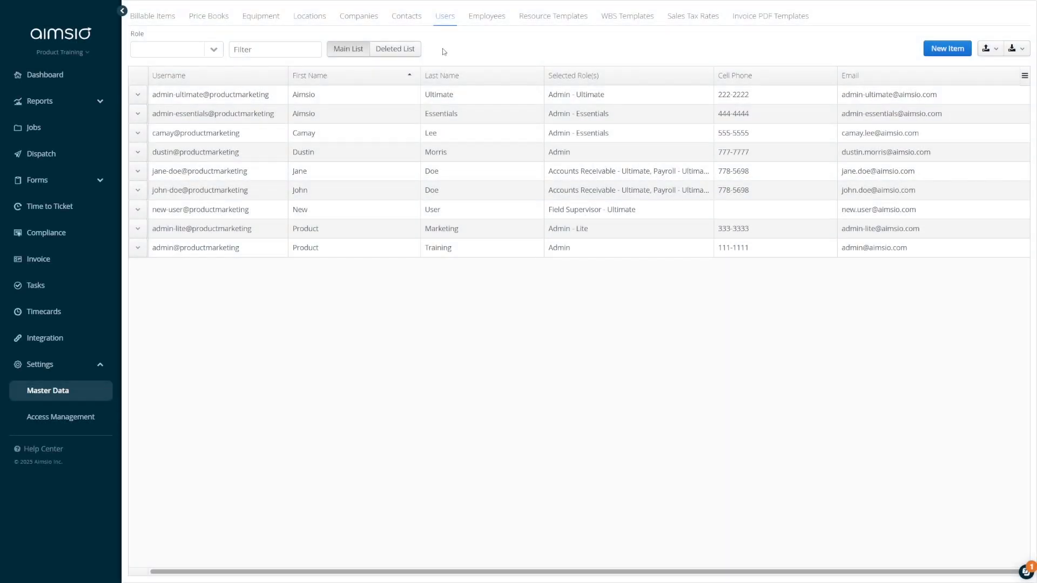
pyautogui.click(485, 25)
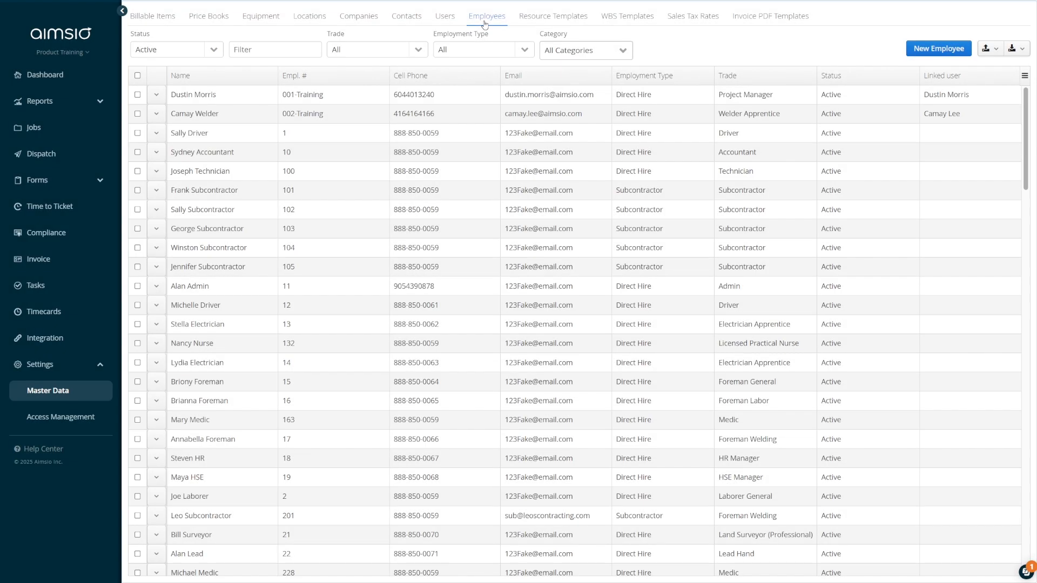
# Check the new employee form, return to the Employees list and open the driver employee's actions
pyautogui.click(933, 53)
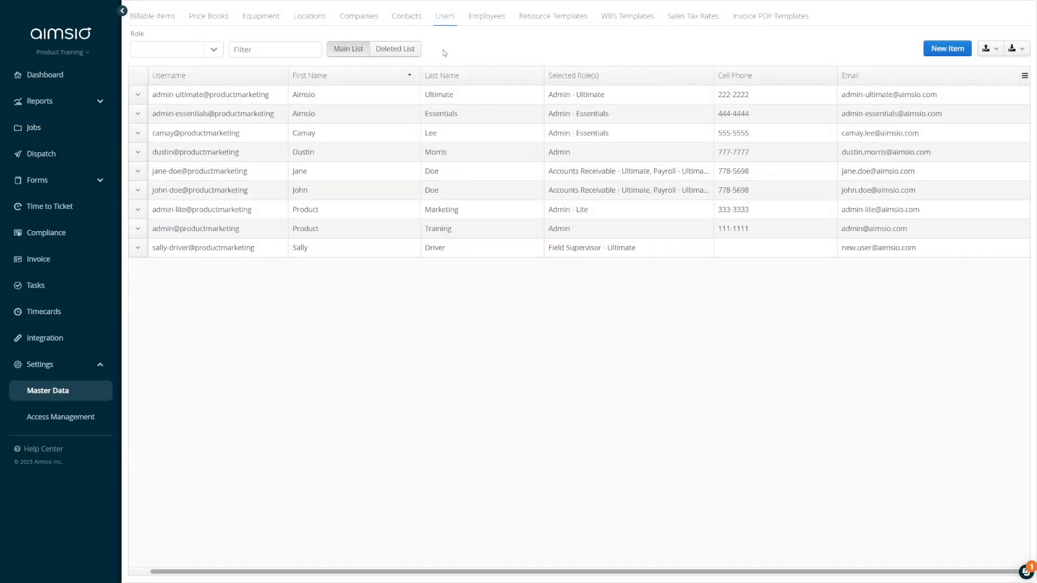
pyautogui.click(488, 21)
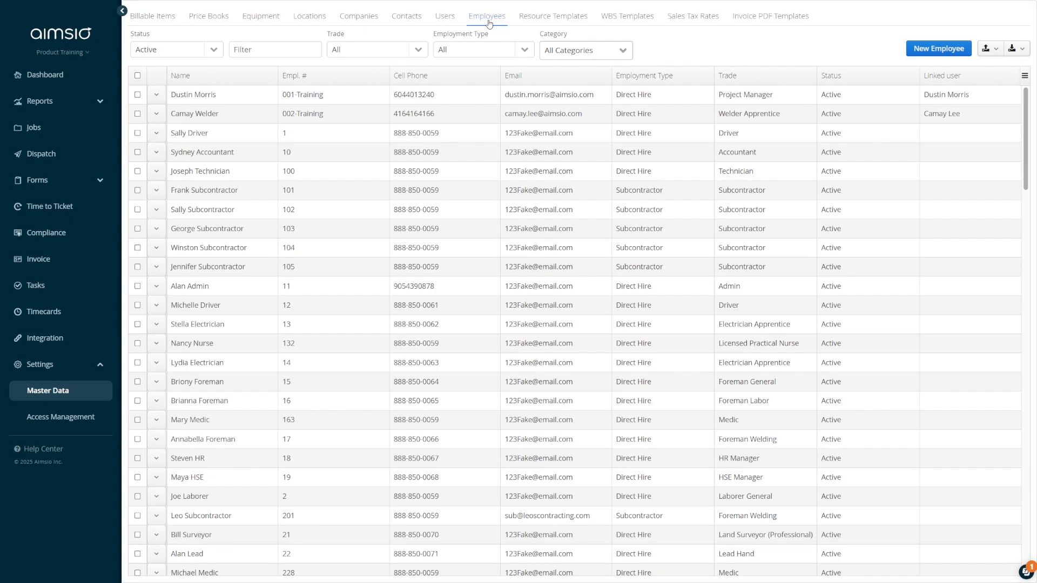
pyautogui.click(157, 133)
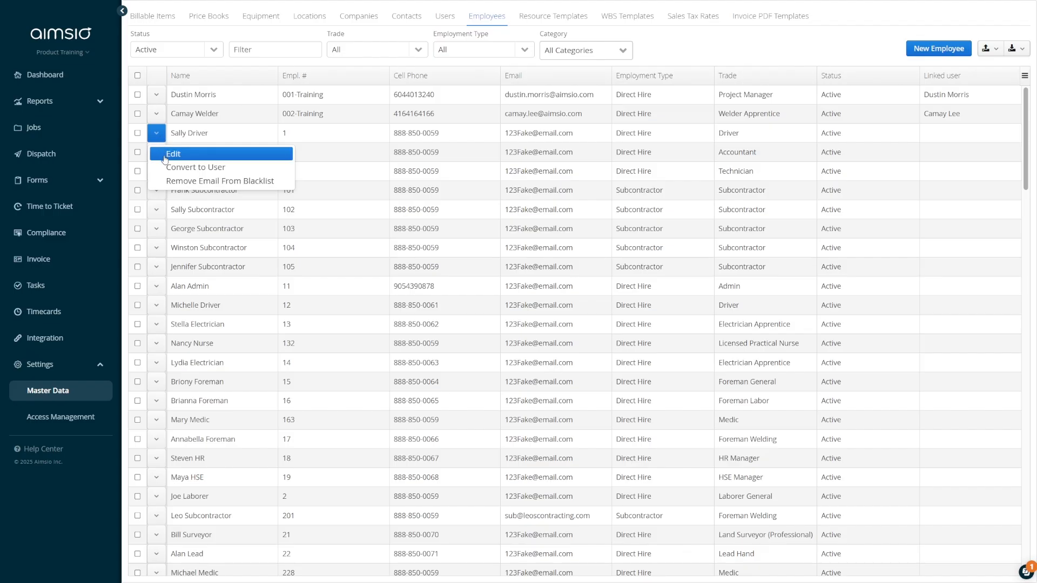
# Link employee number 1, the driver, to the matching driver user account
pyautogui.click(164, 159)
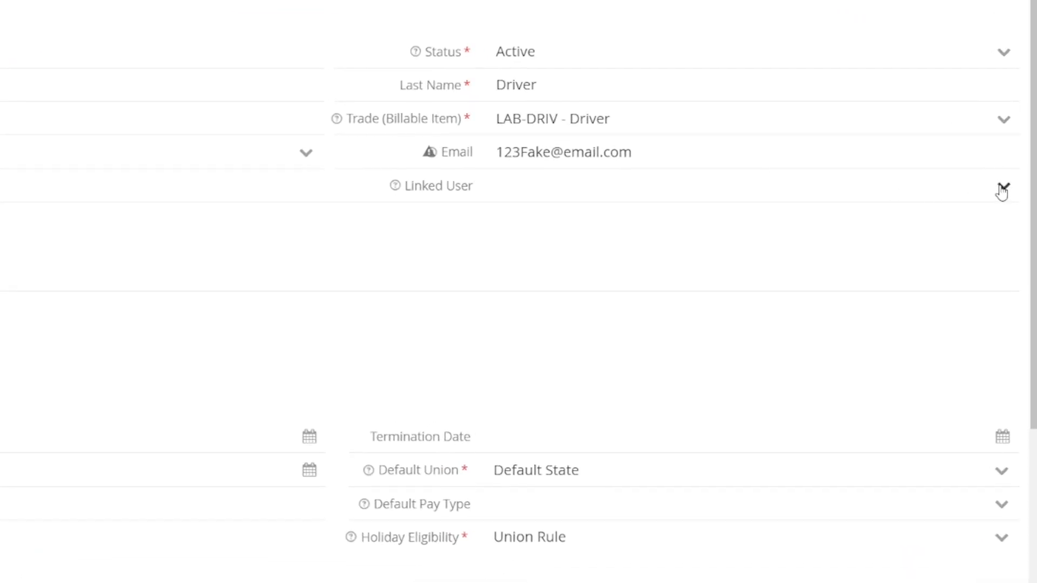
pyautogui.click(1002, 191)
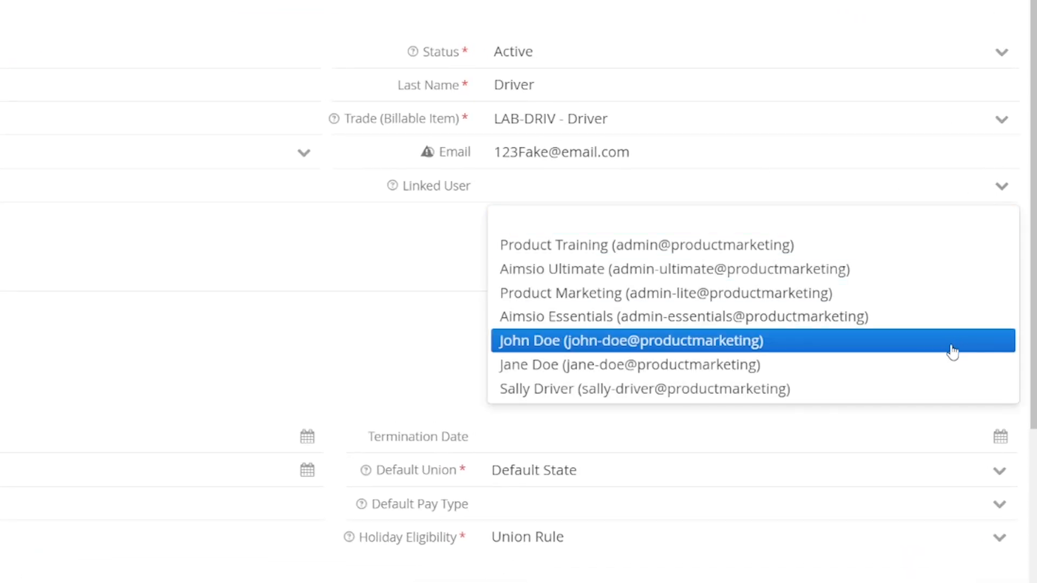
pyautogui.click(942, 388)
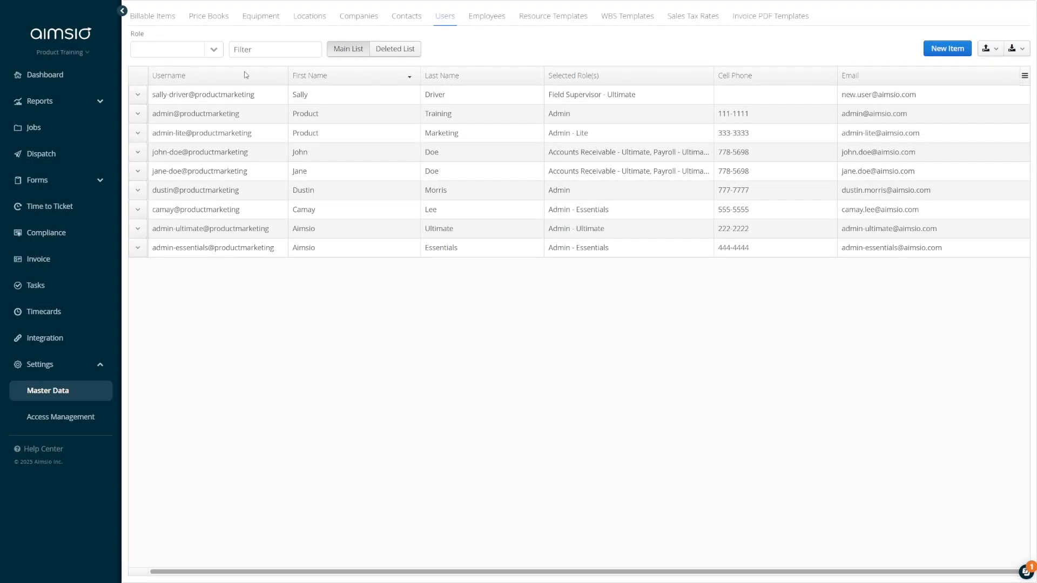
# Deactivate the driver's user account and confirm it with Yes
pyautogui.click(139, 97)
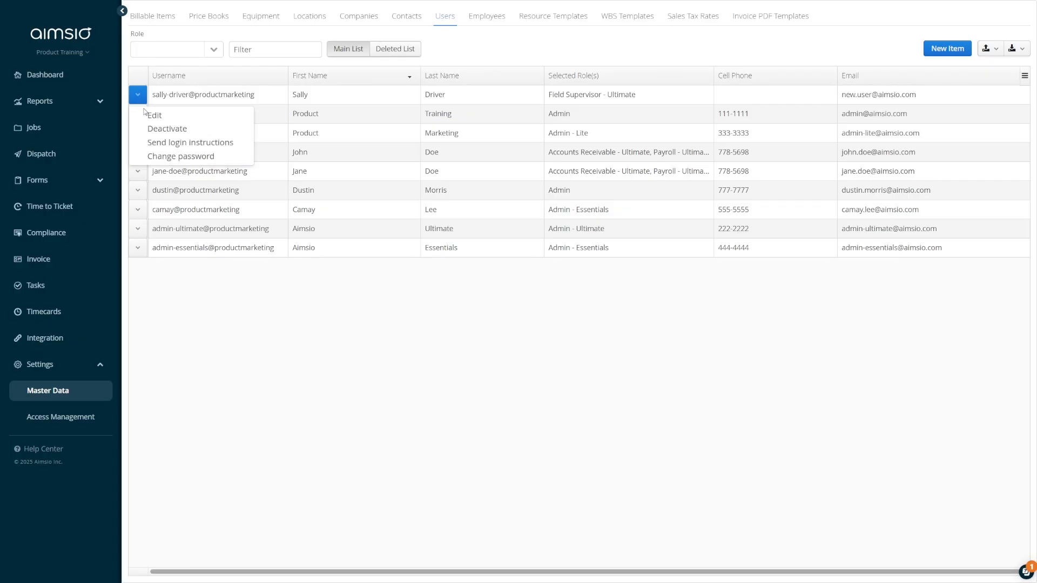
pyautogui.click(144, 131)
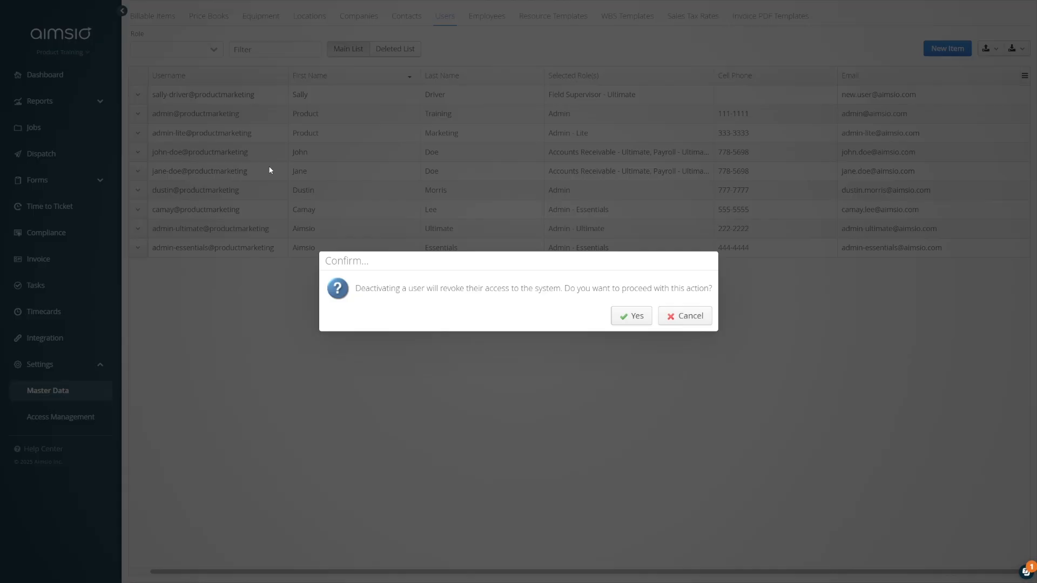
pyautogui.click(628, 320)
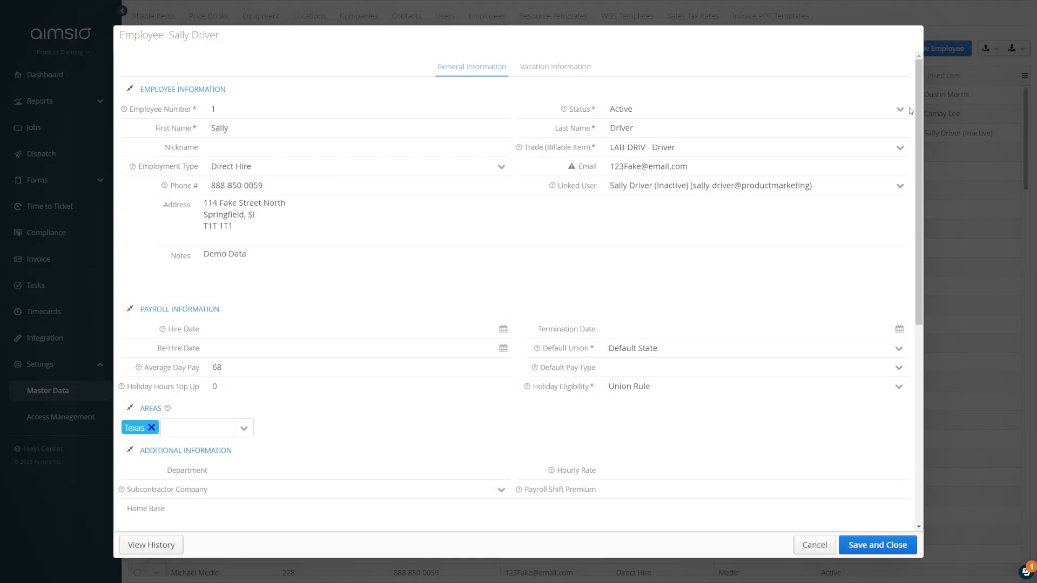
# Pick Inactive - Permanent Layoff from the employee's Status dropdown in the edit form
pyautogui.click(902, 111)
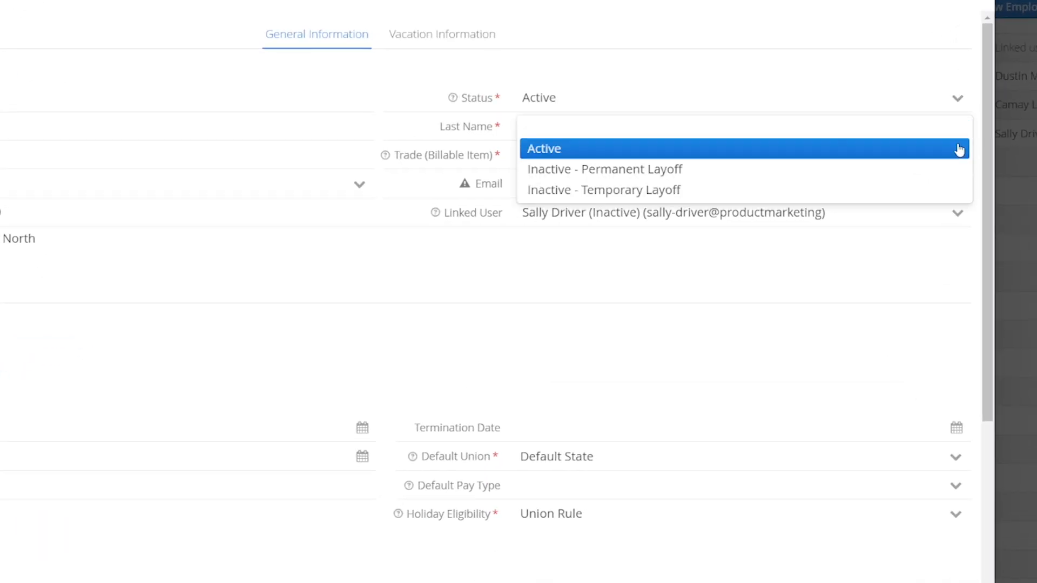
pyautogui.click(950, 170)
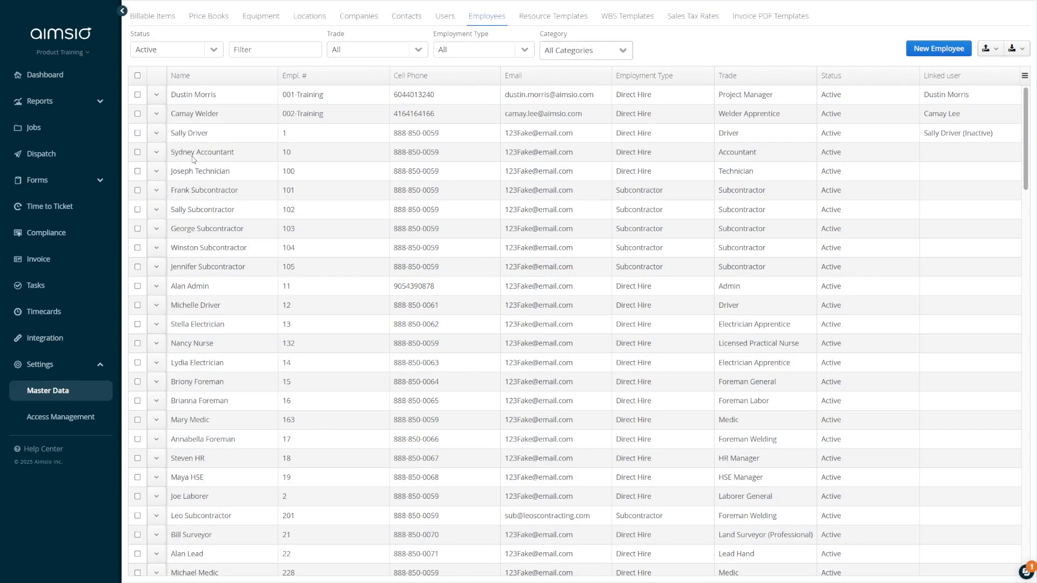
# Start a New User form for technician employee 100 using Convert to User from its row menu
pyautogui.click(157, 173)
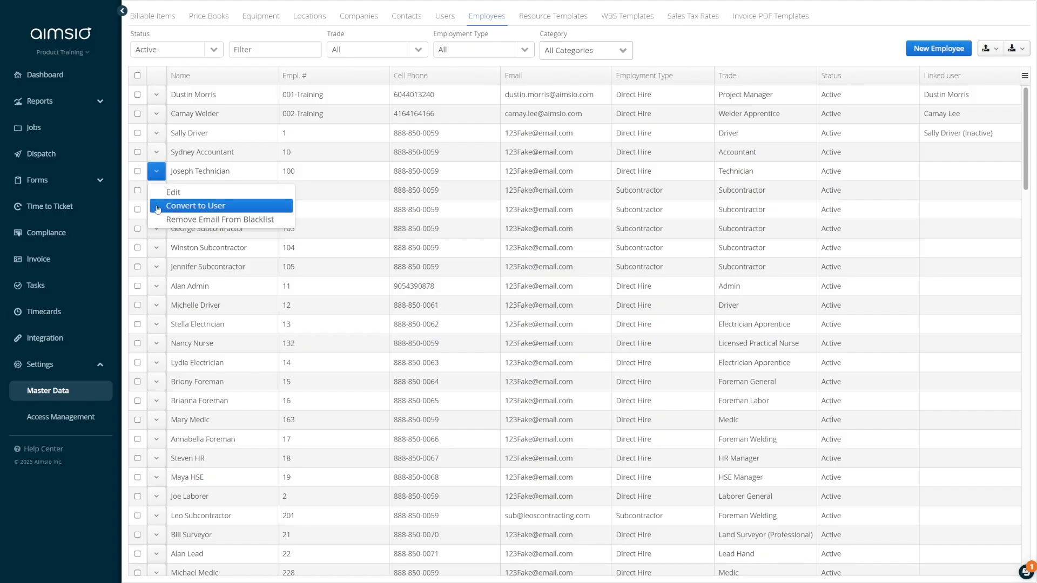
pyautogui.click(158, 207)
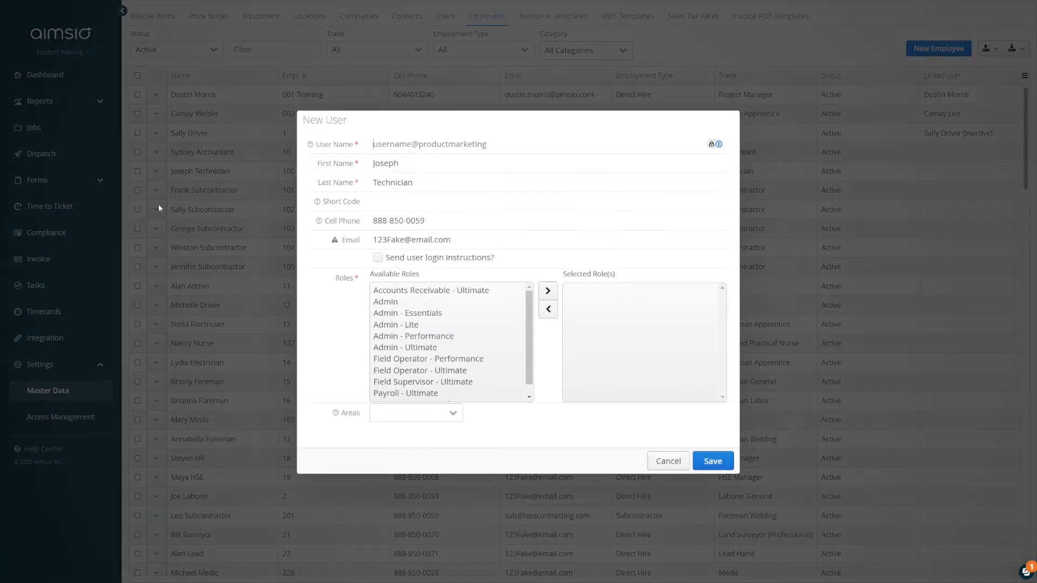